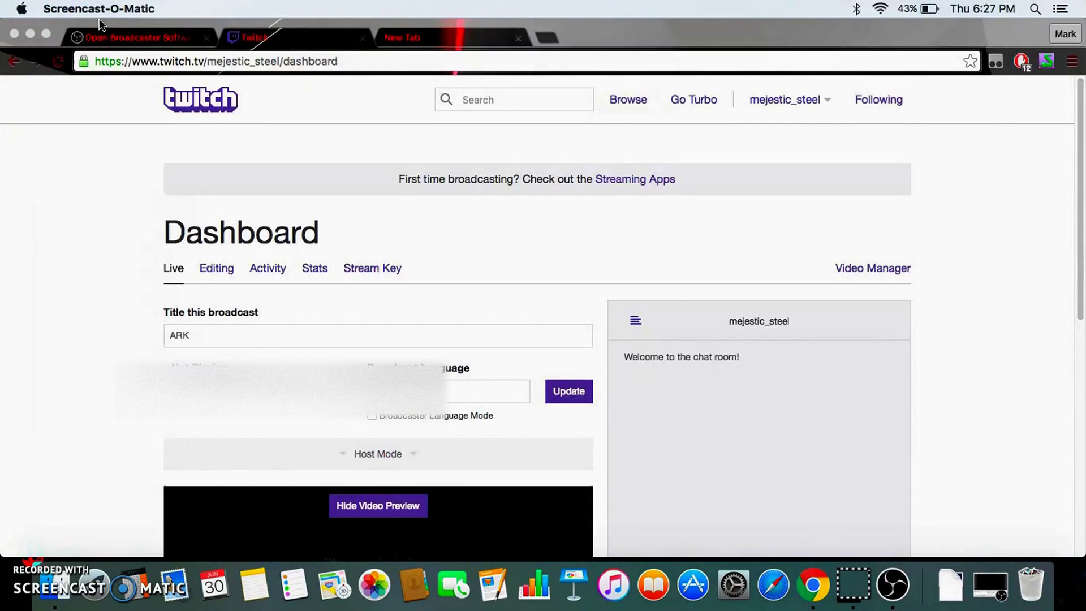
Switch from the Twitch dashboard to the Open Broadcaster Software download page tab.
{"action": "left_click", "coordinate": [106, 40]}
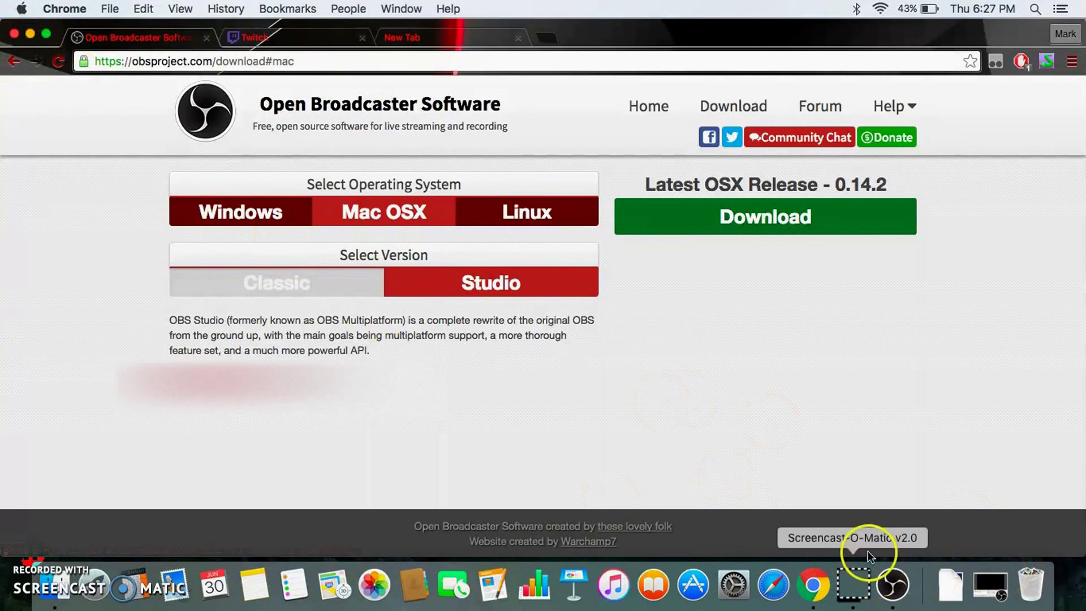
Launch OBS Studio 0.14.2 from the Dock and minimise its window.
{"action": "left_click", "coordinate": [900, 592]}
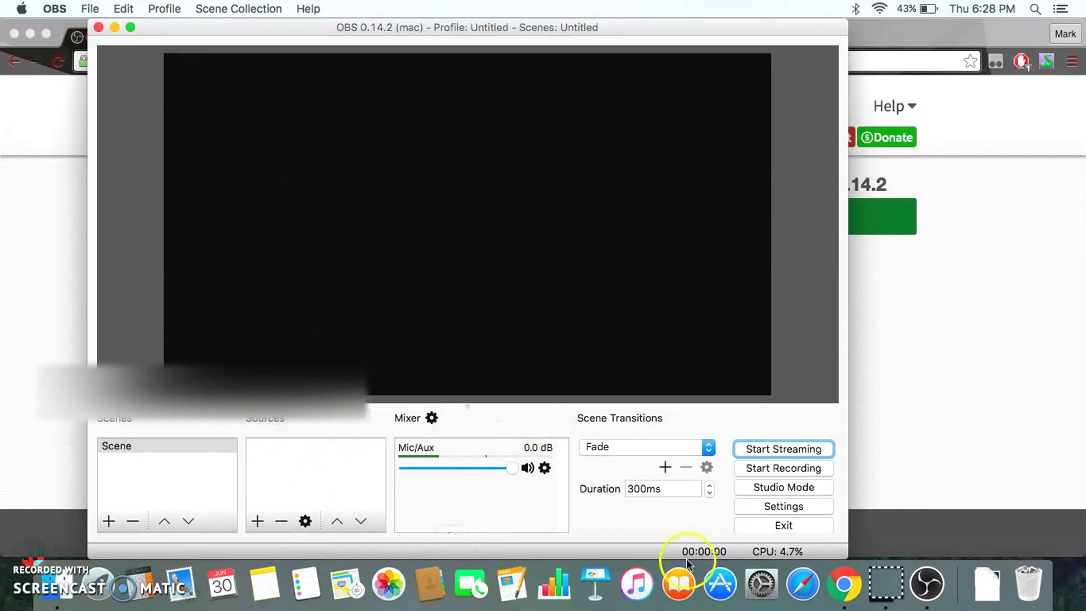
{"action": "left_click", "coordinate": [114, 28]}
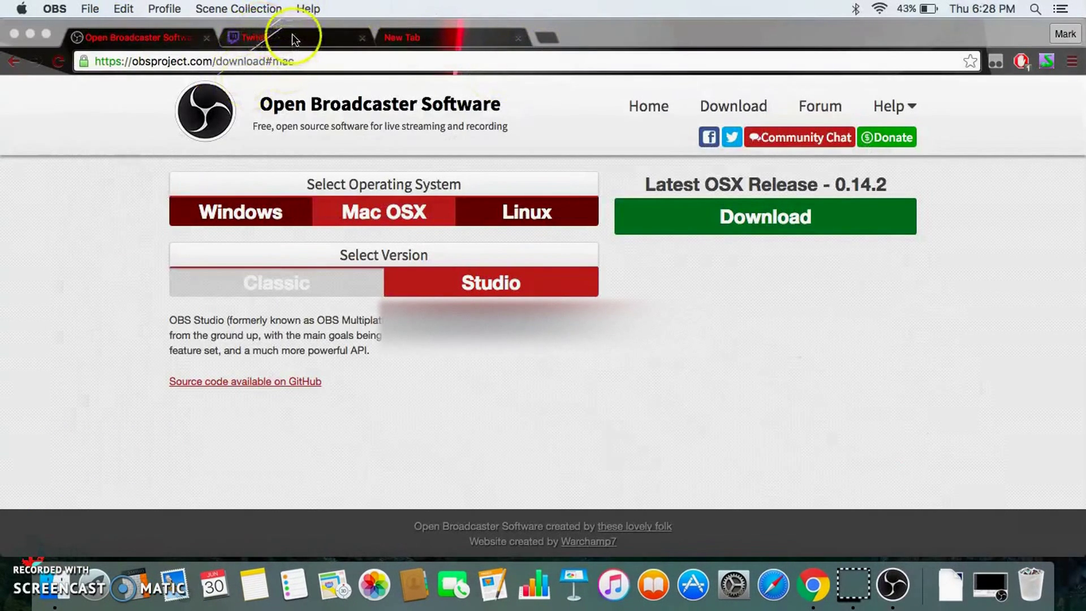
Go to the Twitch channel dashboard's Stream Key tab and ask to show the key.
{"action": "left_click", "coordinate": [293, 39]}
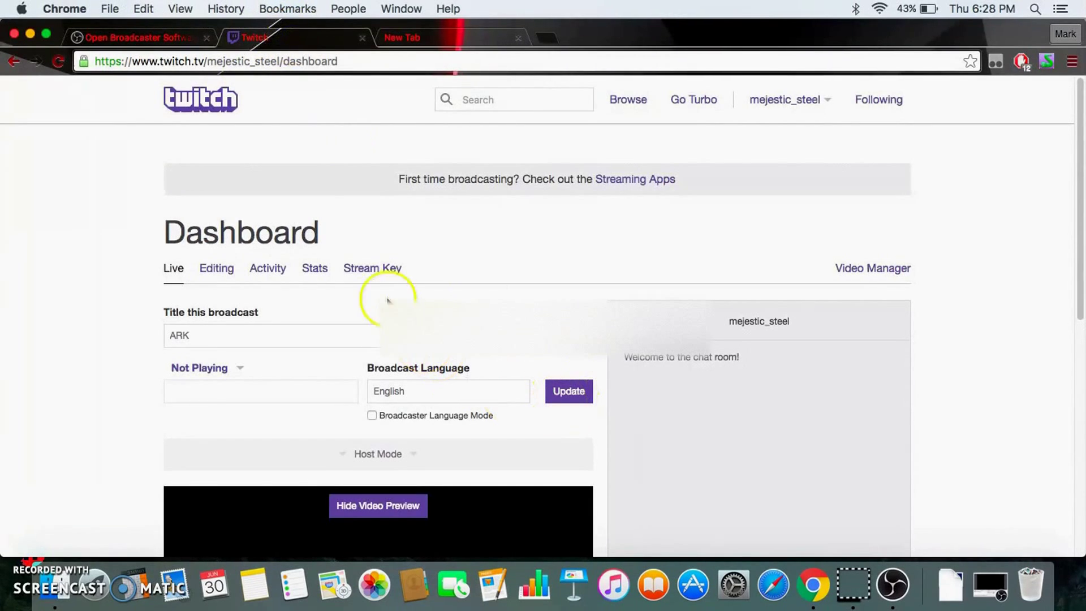
{"action": "left_click", "coordinate": [784, 112]}
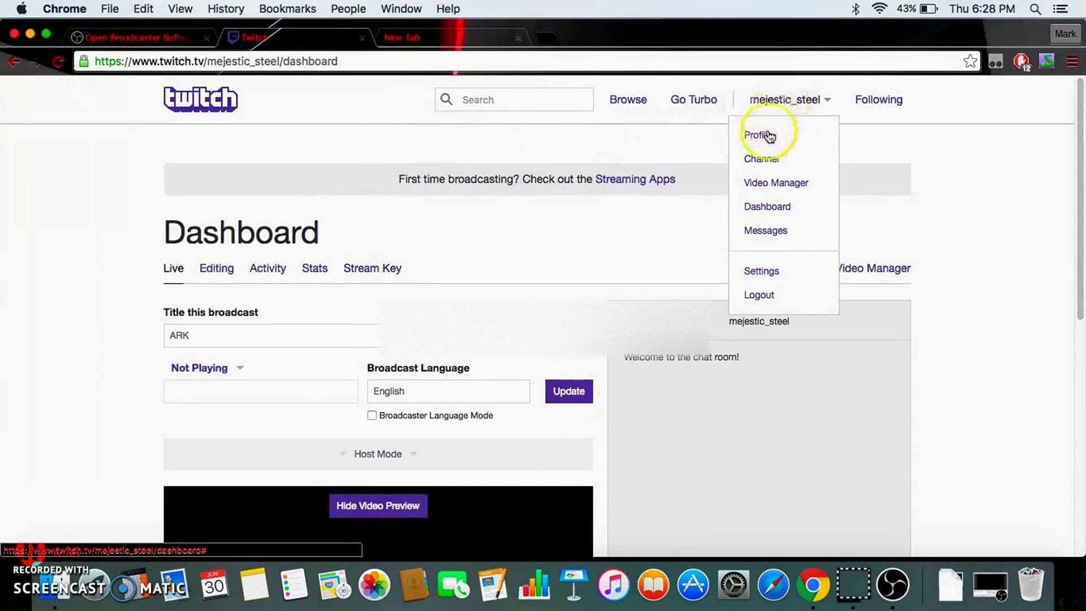
{"action": "left_click", "coordinate": [767, 207]}
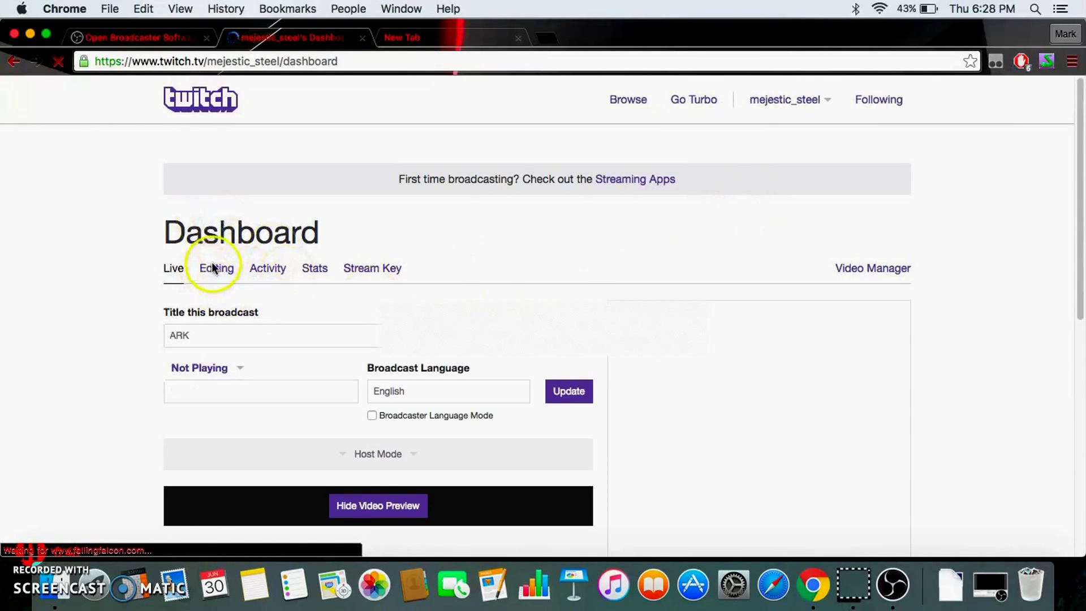
{"action": "left_click", "coordinate": [360, 269]}
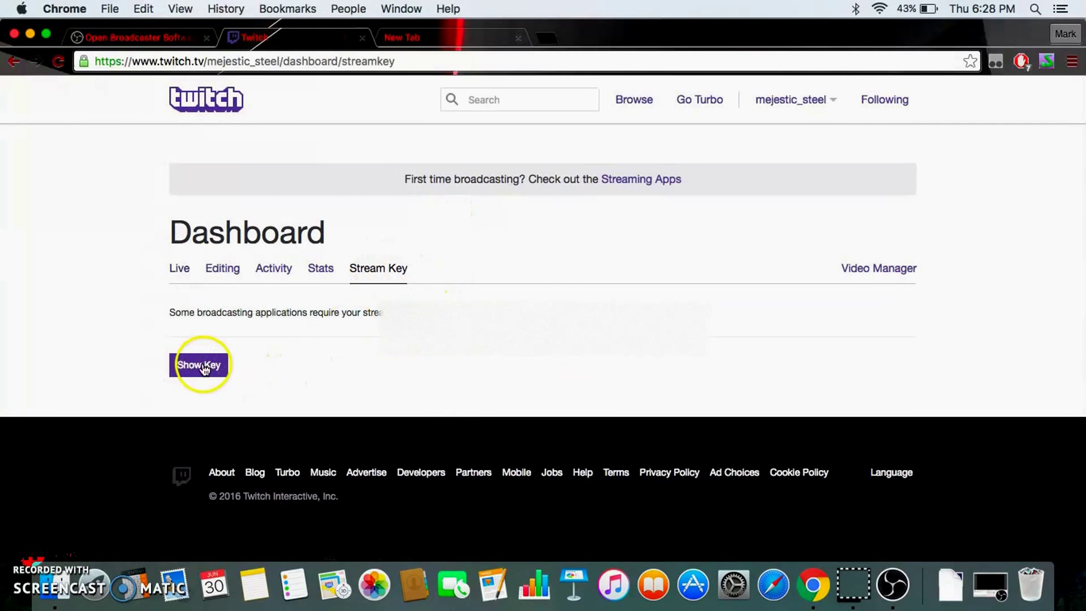
{"action": "left_click", "coordinate": [203, 366]}
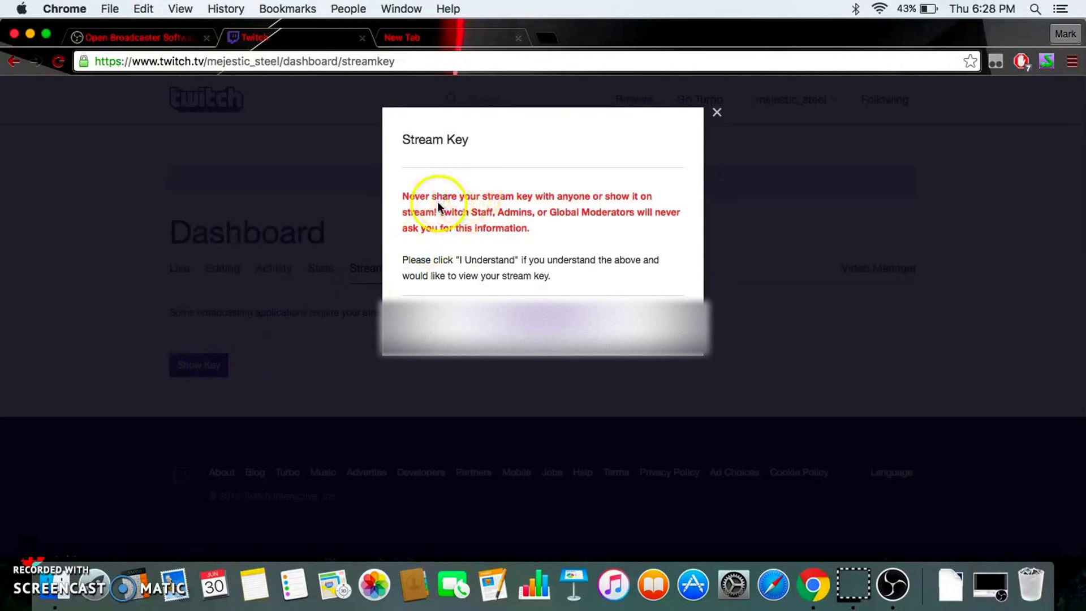
Accept the stream key warning to reveal the key, then close the dialog.
{"action": "left_click_drag", "start_coordinate": [399, 197], "coordinate": [664, 198]}
{"action": "left_click", "coordinate": [369, 165]}
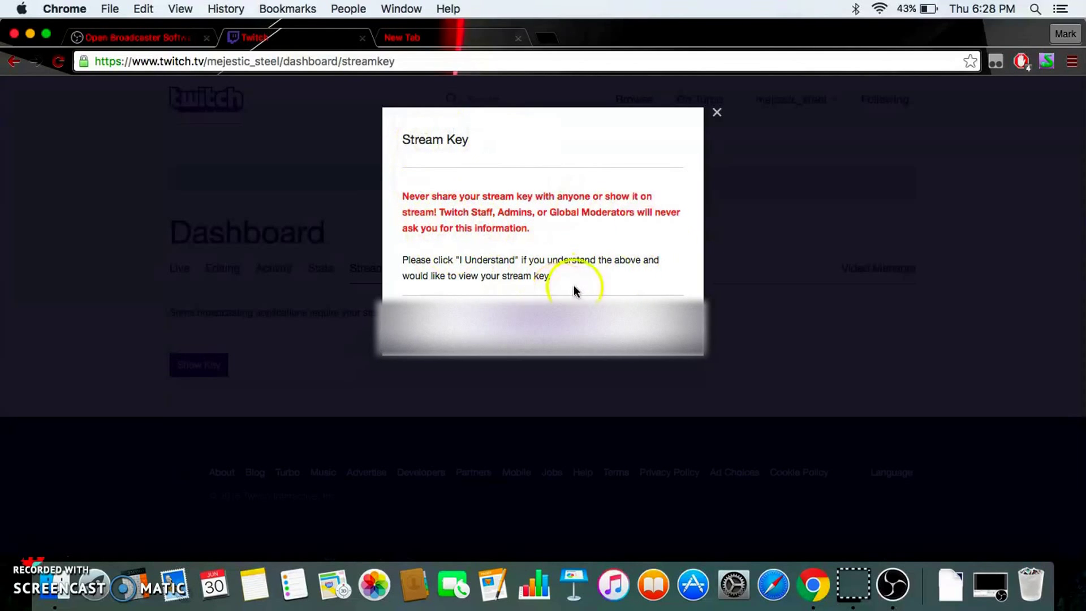
{"action": "left_click", "coordinate": [547, 303]}
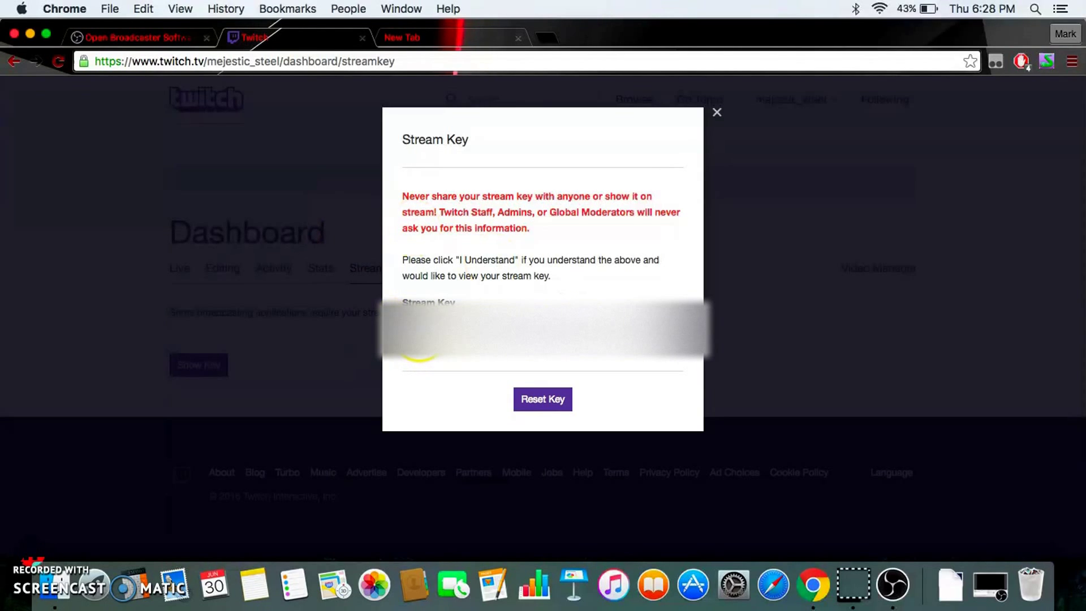
{"action": "left_click_drag", "start_coordinate": [667, 340], "coordinate": [332, 301]}
{"action": "left_click", "coordinate": [332, 301]}
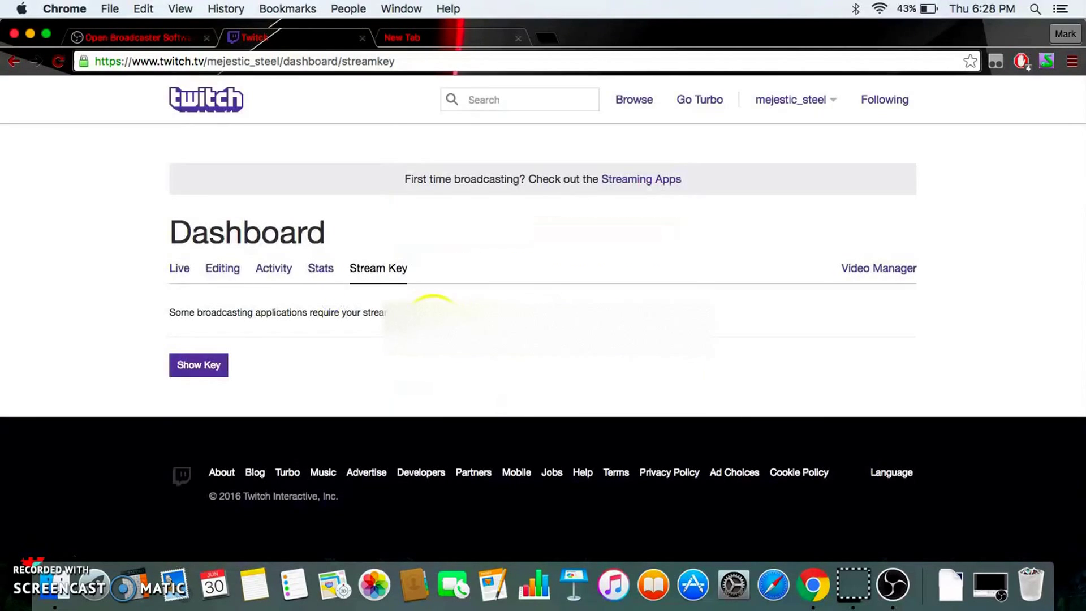
Reveal the stream key again and copy the whole key to the clipboard.
{"action": "left_click", "coordinate": [199, 365]}
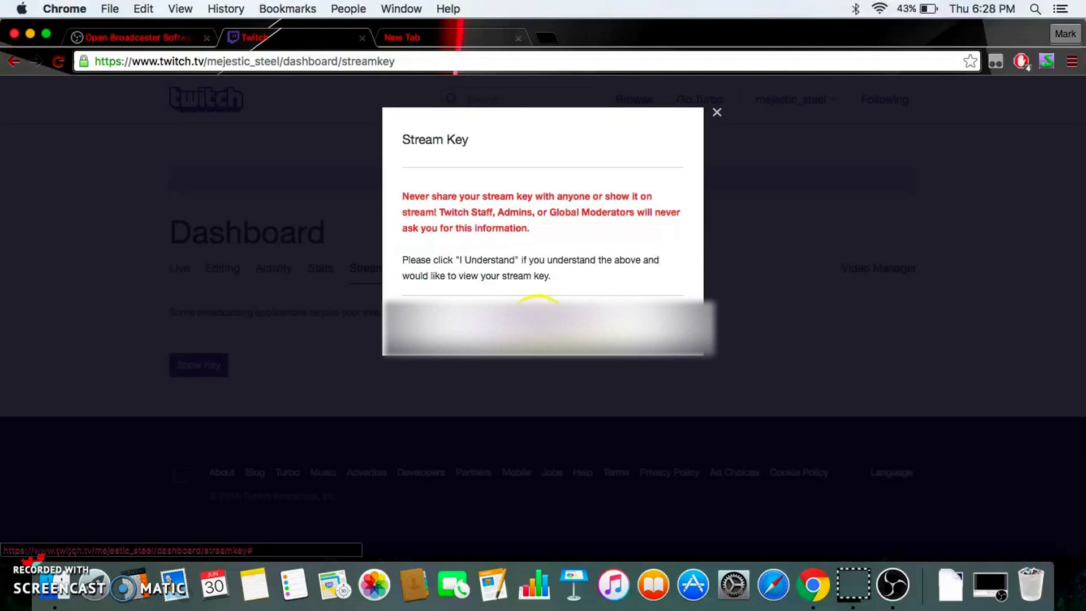
{"action": "left_click", "coordinate": [529, 308]}
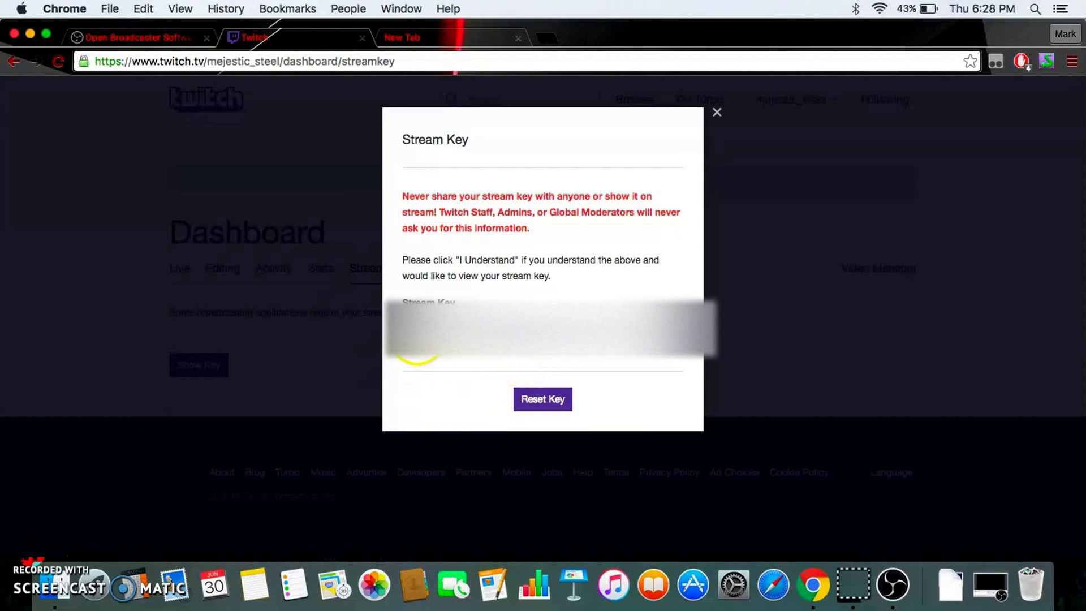
{"action": "left_click_drag", "start_coordinate": [418, 340], "coordinate": [656, 337]}
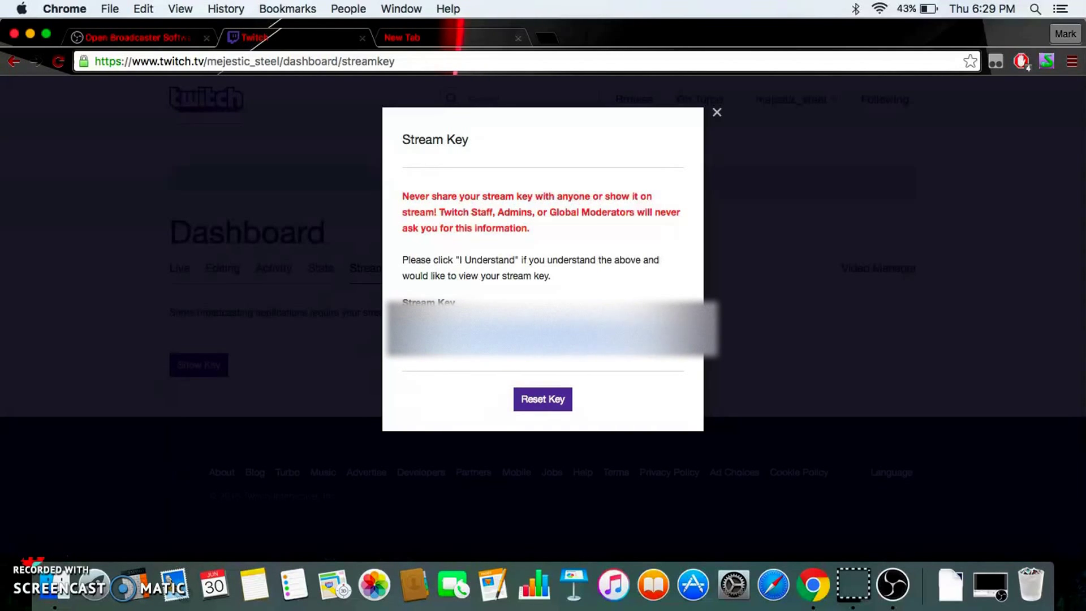
{"action": "right_click", "coordinate": [630, 322]}
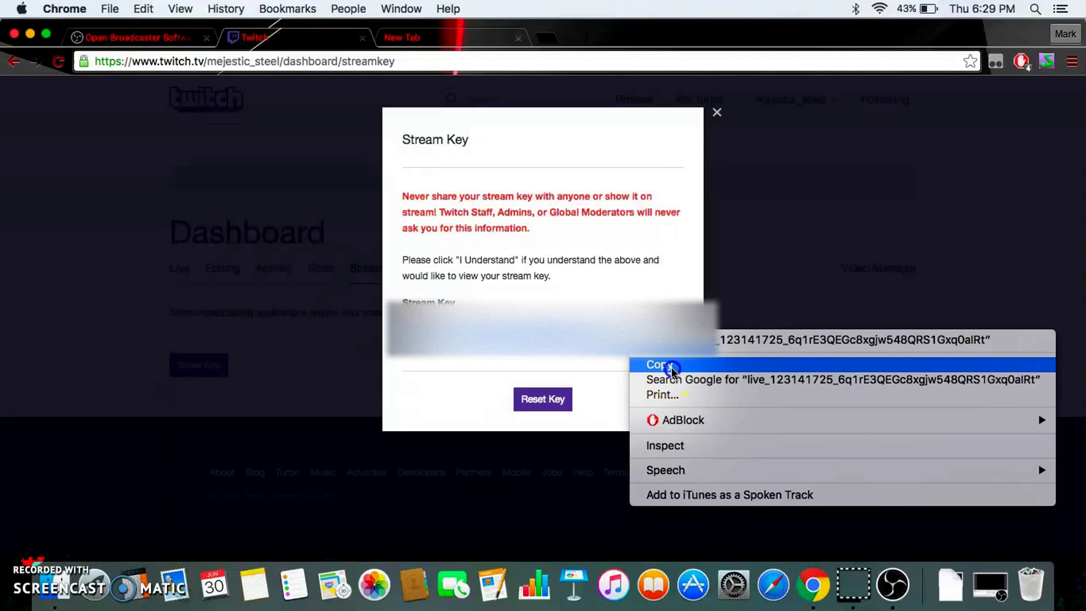
{"action": "left_click", "coordinate": [656, 359]}
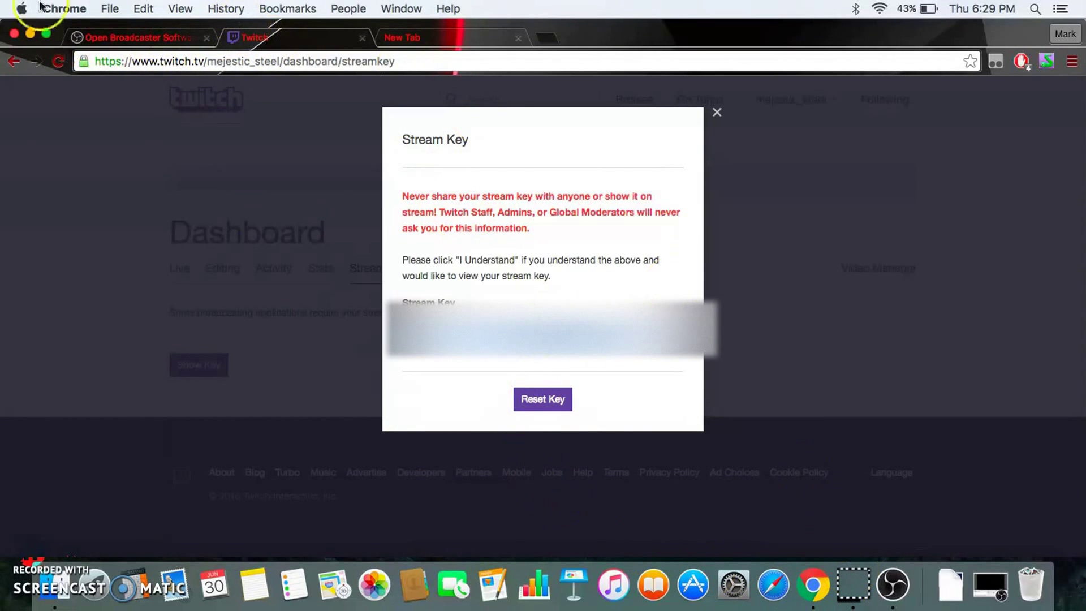
Paste the copied Twitch stream key into OBS's Stream settings and check it.
{"action": "left_click", "coordinate": [893, 585]}
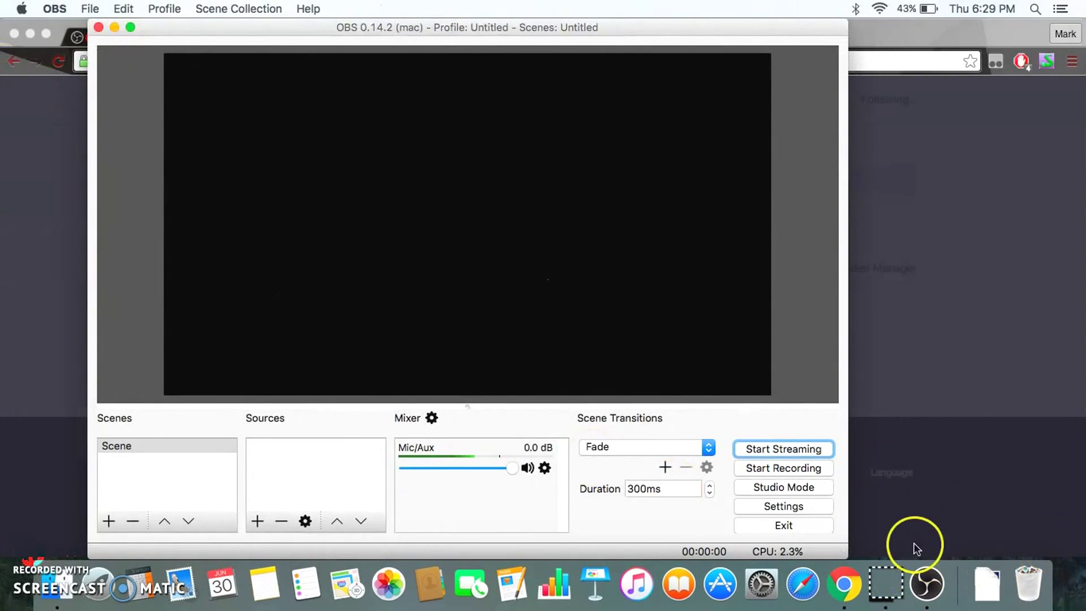
{"action": "left_click", "coordinate": [803, 507]}
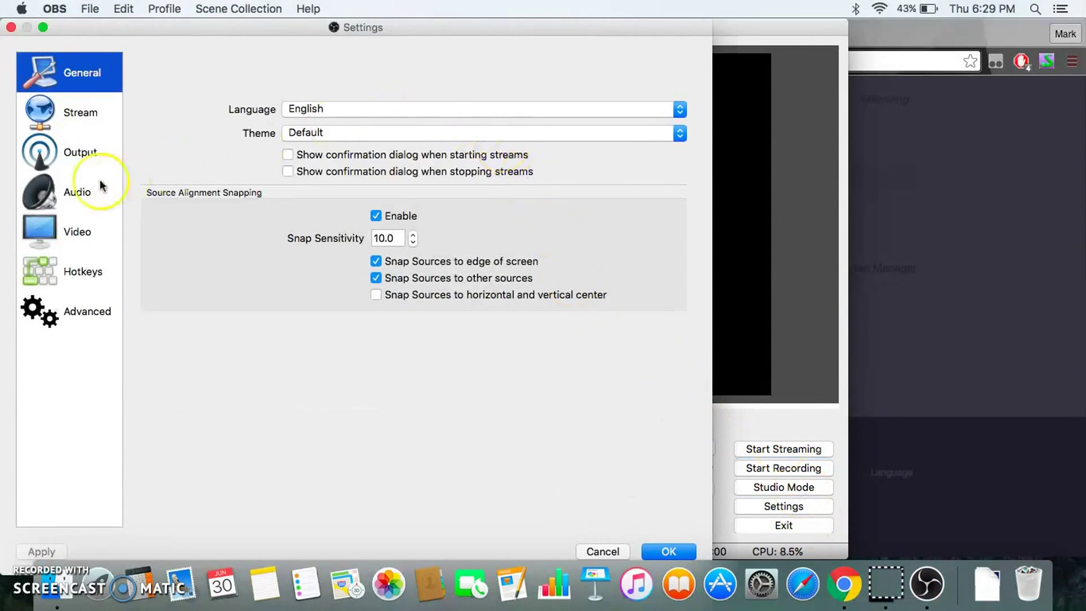
{"action": "left_click", "coordinate": [82, 115]}
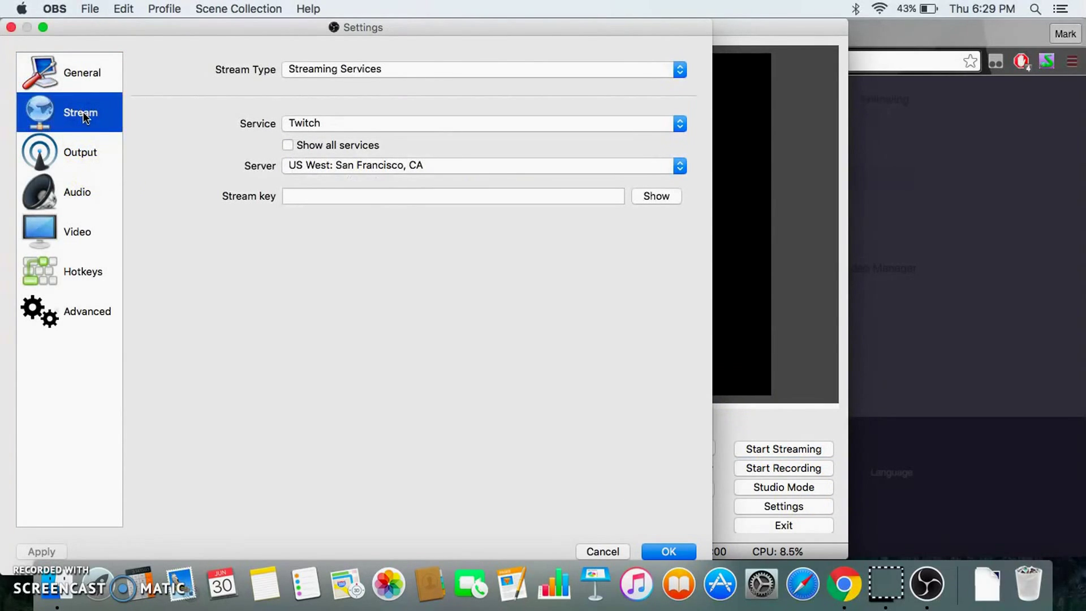
{"action": "left_click", "coordinate": [404, 197]}
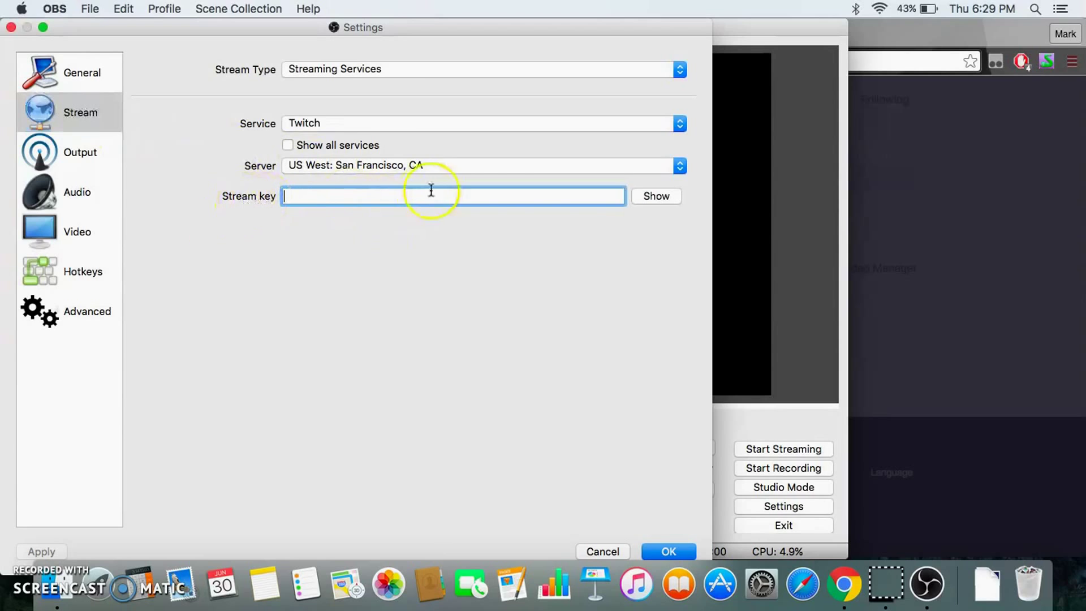
{"action": "right_click", "coordinate": [427, 196]}
{"action": "left_click", "coordinate": [452, 274]}
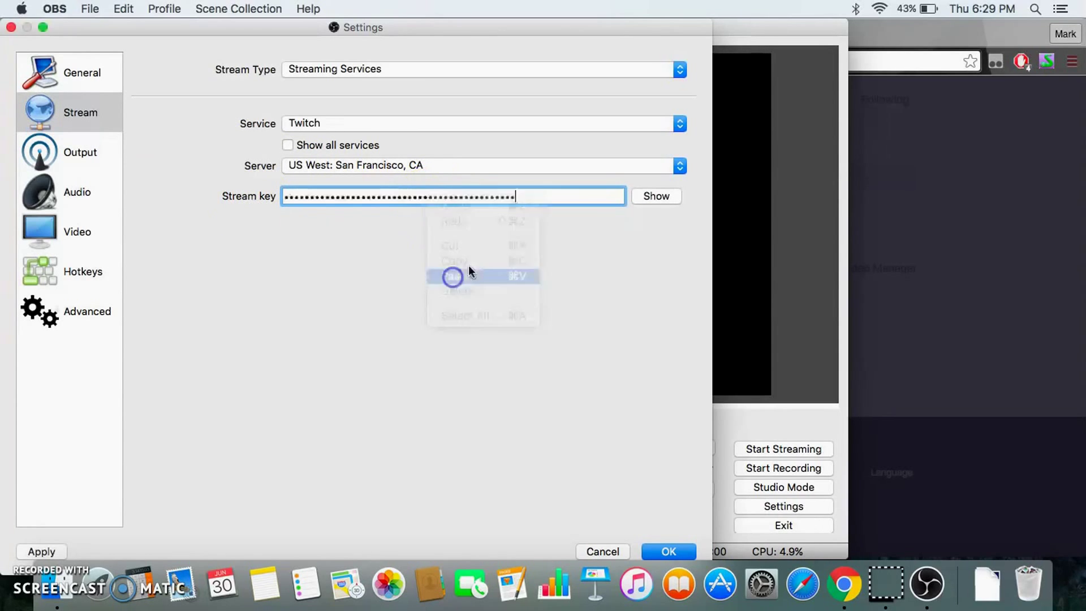
{"action": "left_click", "coordinate": [651, 197]}
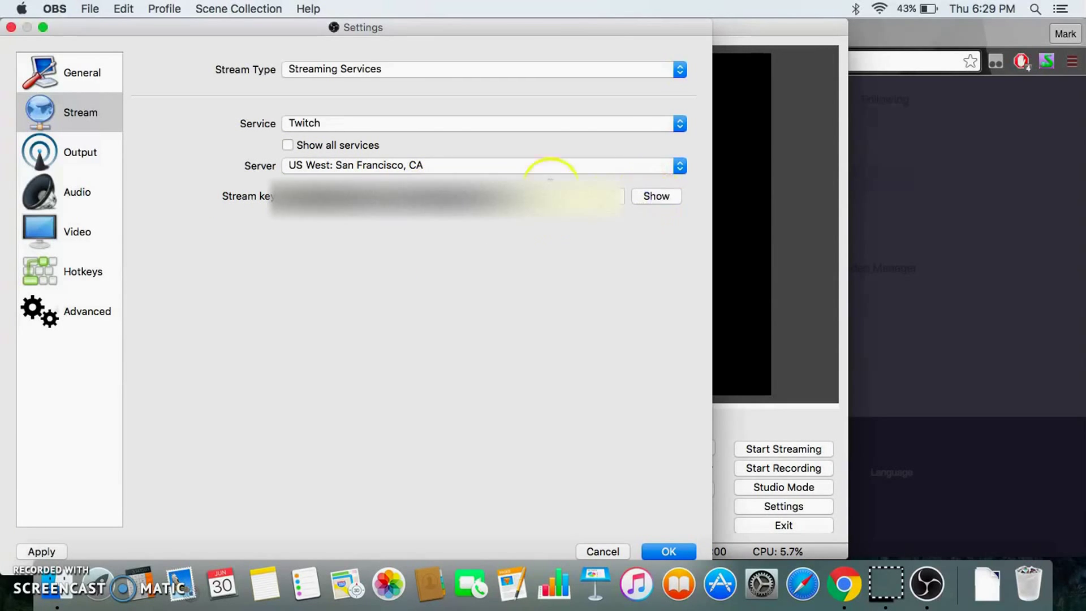
Choose the US East: New York, NY server, keep Streaming Services, and save with OK.
{"action": "left_click", "coordinate": [430, 165]}
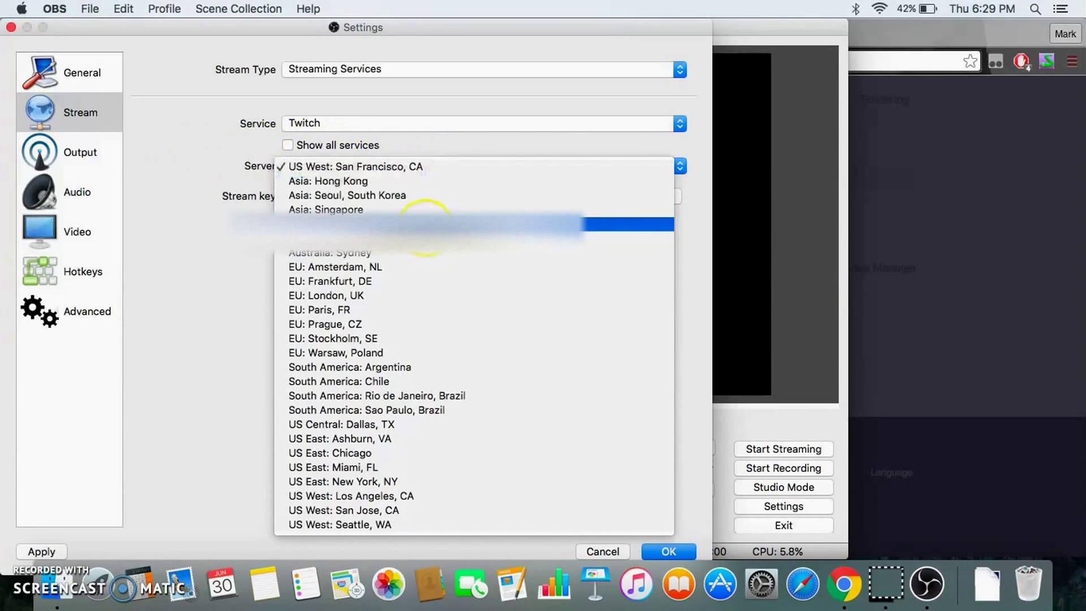
{"action": "left_click", "coordinate": [391, 481]}
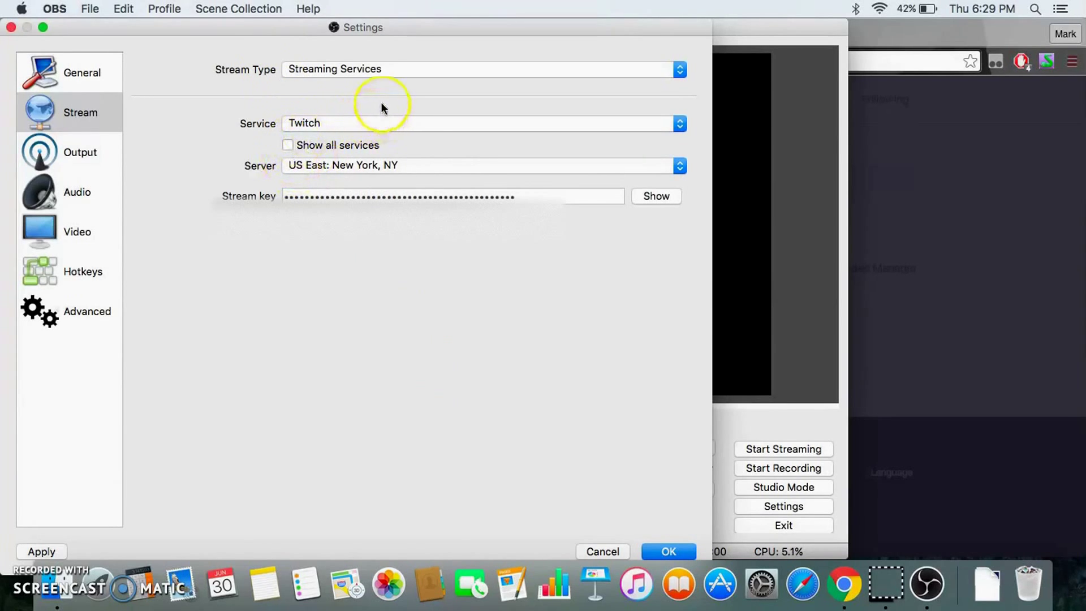
{"action": "left_click", "coordinate": [388, 70]}
{"action": "left_click", "coordinate": [389, 71]}
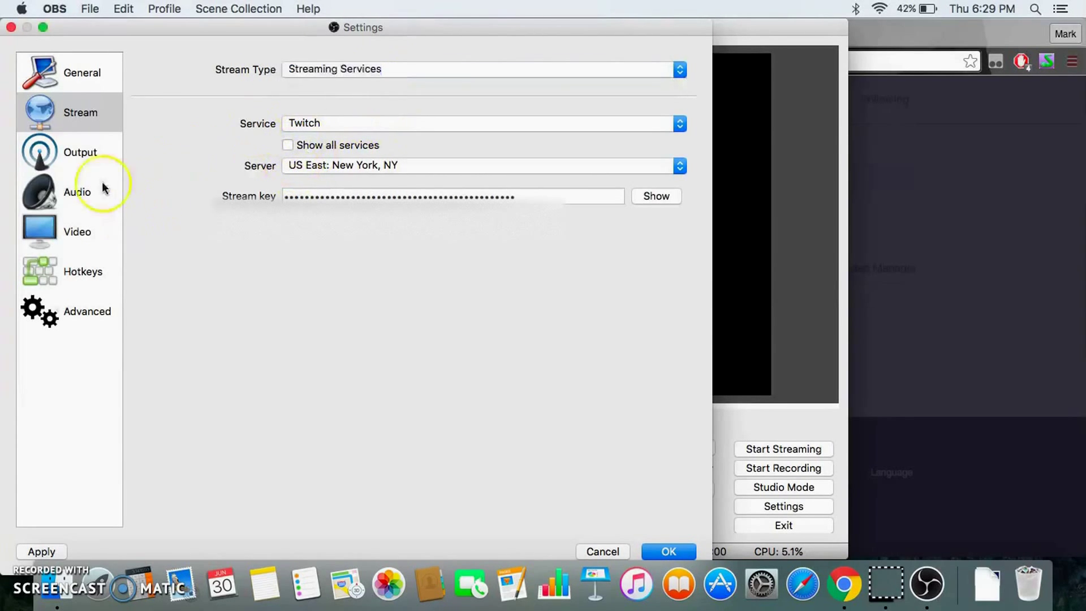
{"action": "left_click", "coordinate": [88, 120]}
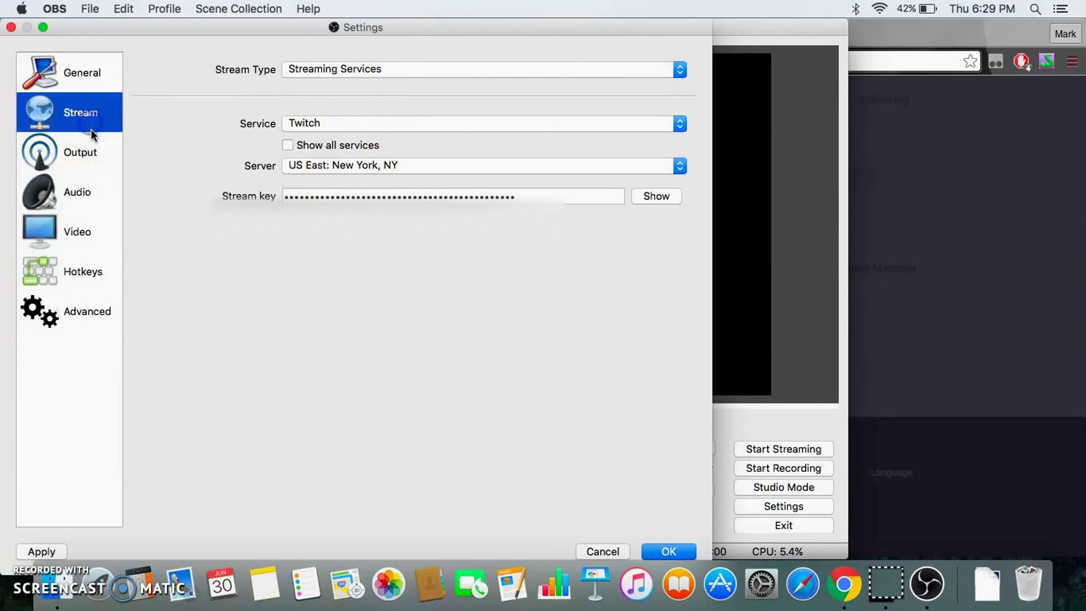
{"action": "left_click", "coordinate": [665, 552]}
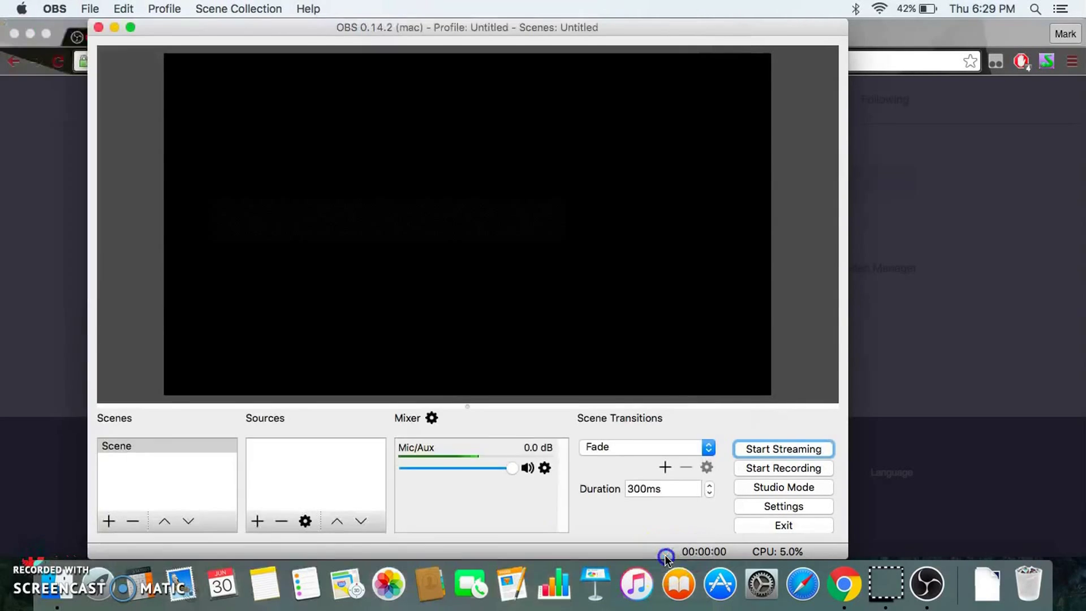
{"action": "left_click", "coordinate": [792, 490]}
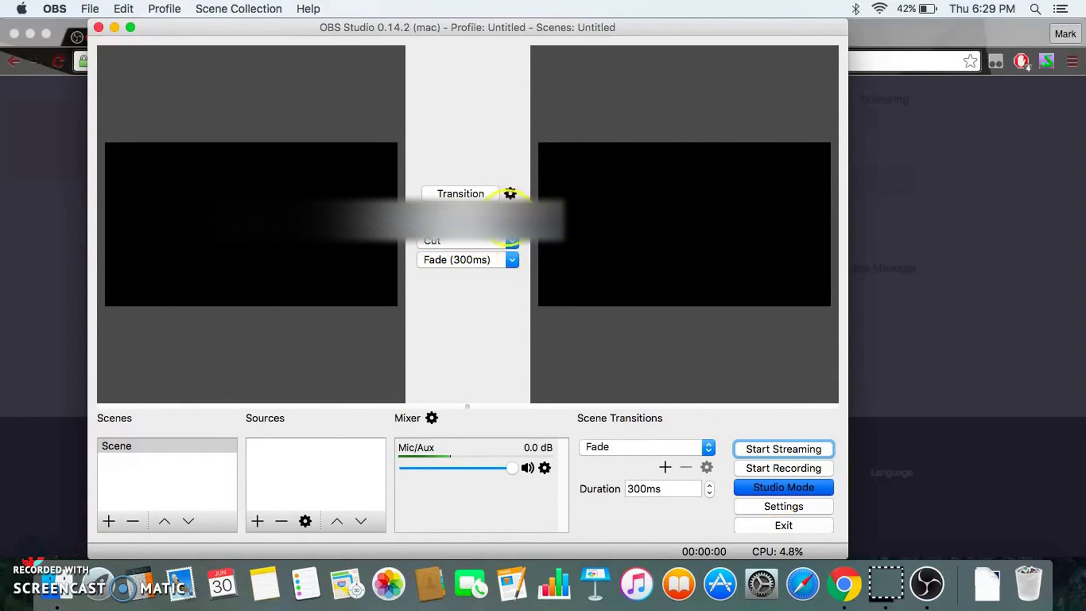
{"action": "left_click", "coordinate": [750, 489]}
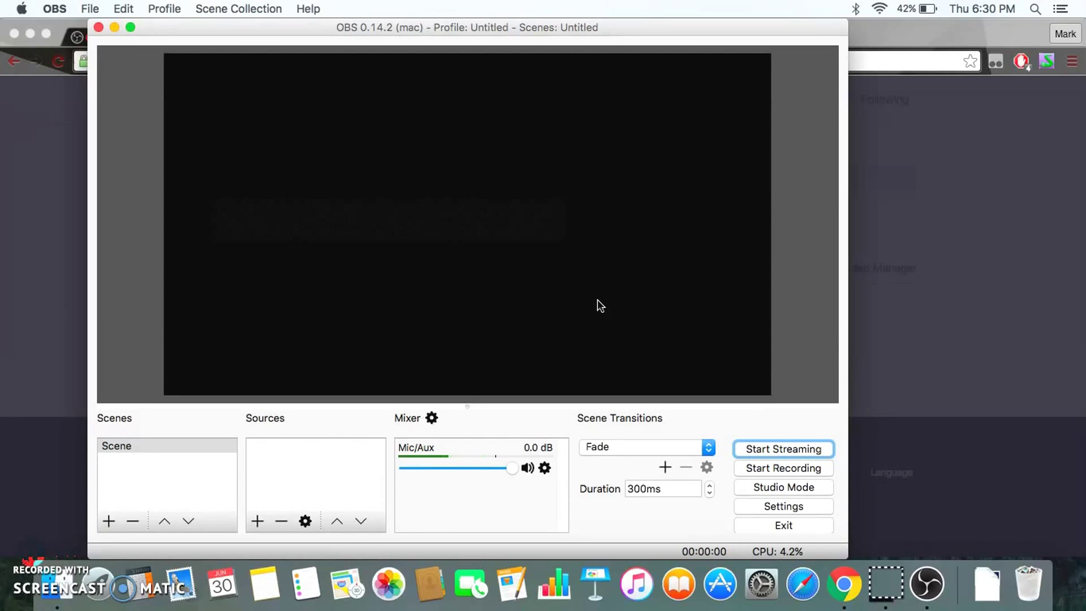
Minimise OBS and open YouTube through a Google search in a new tab.
{"action": "left_click", "coordinate": [115, 27]}
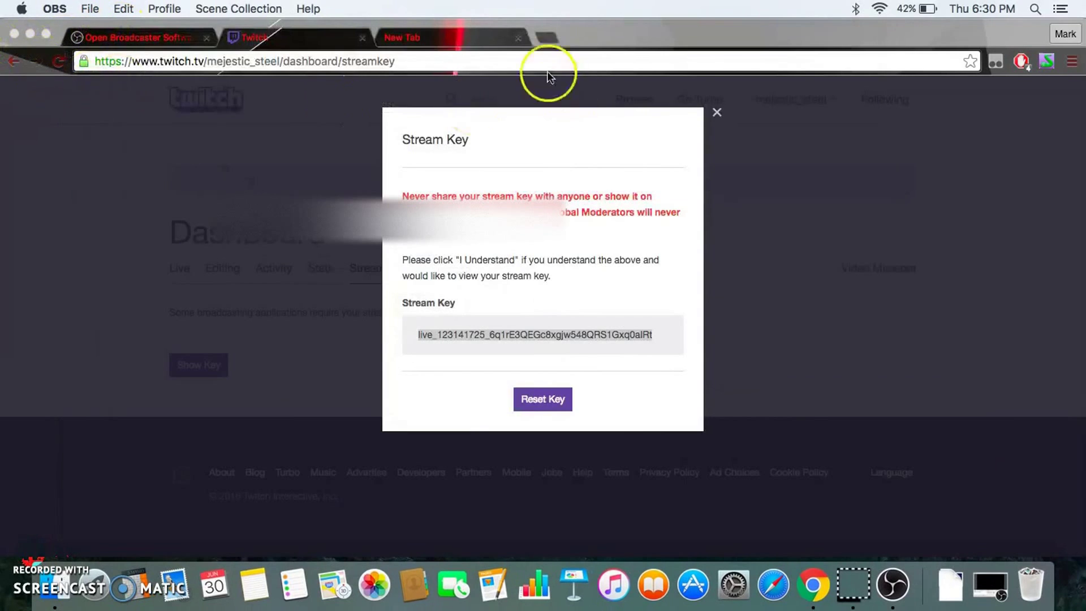
{"action": "left_click", "coordinate": [458, 37]}
{"action": "type", "text": "yuo"}
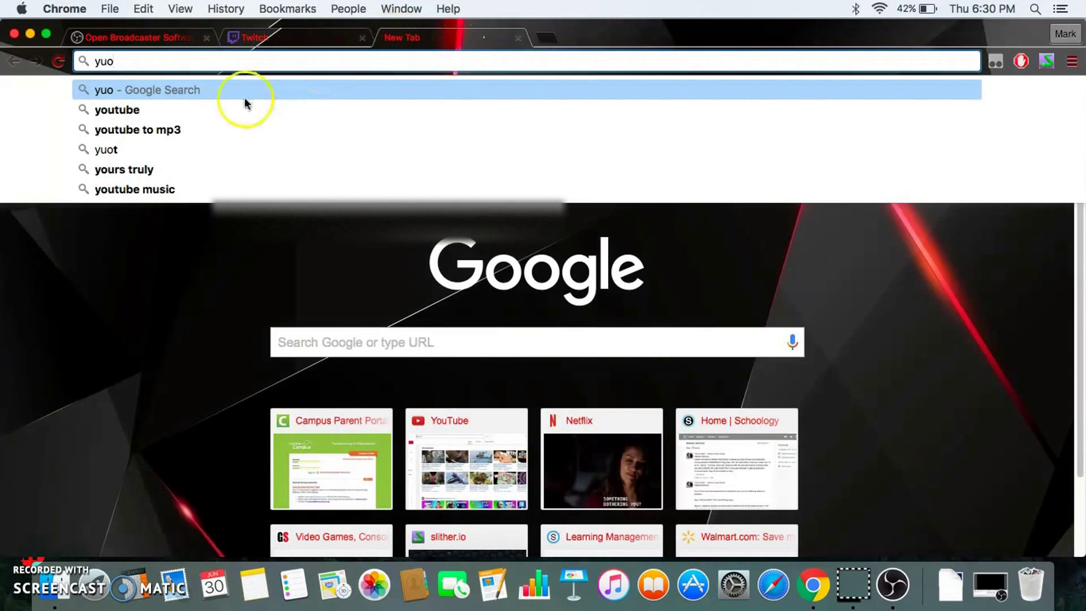
{"action": "left_click", "coordinate": [235, 109]}
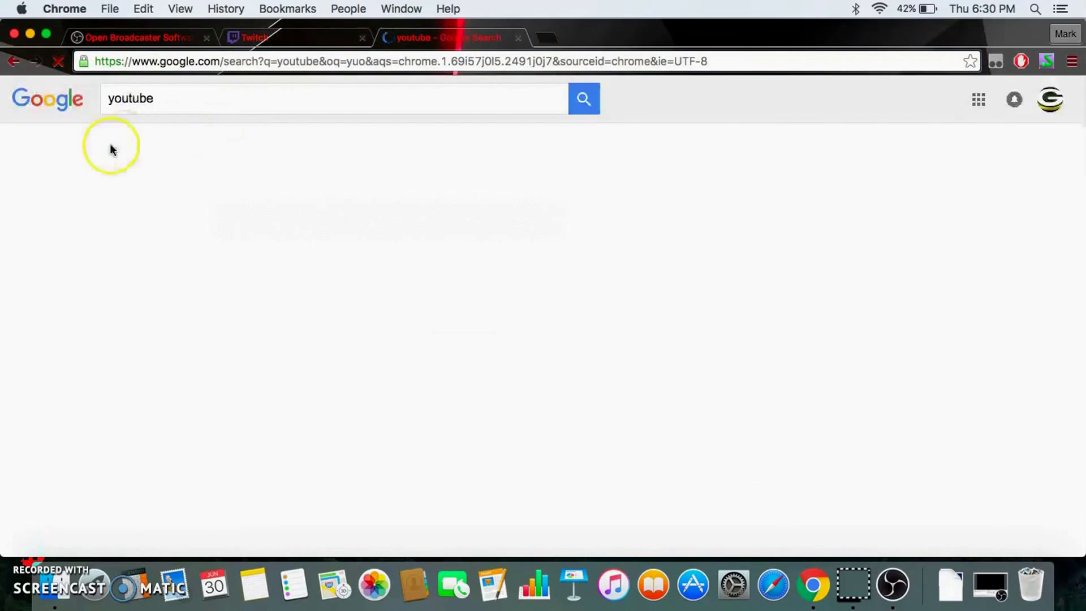
{"action": "left_click", "coordinate": [119, 219]}
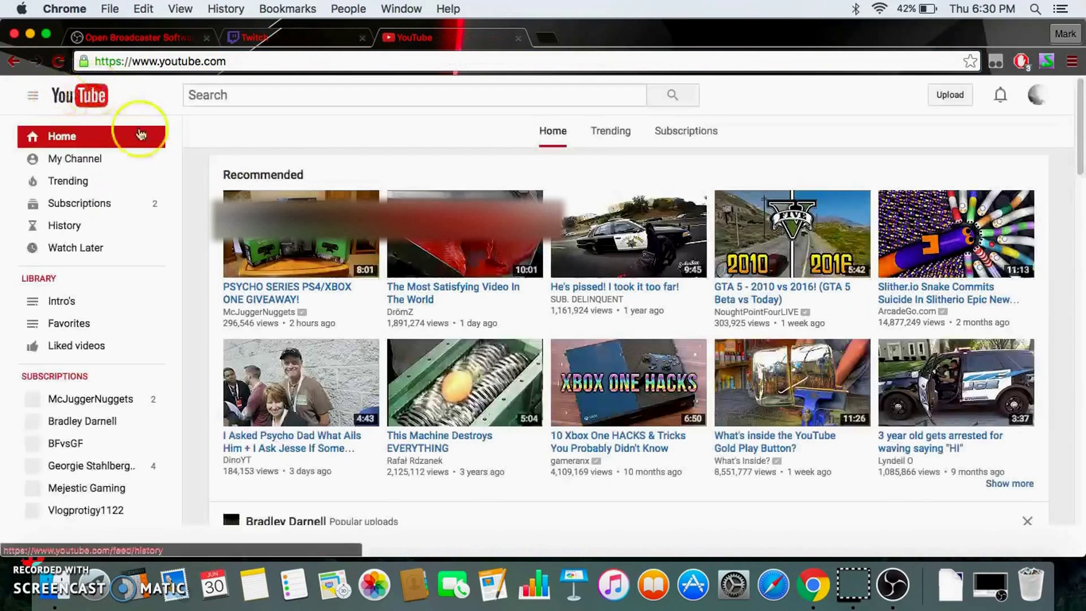
Go to the signed-in account's own YouTube channel page.
{"action": "left_click", "coordinate": [35, 159]}
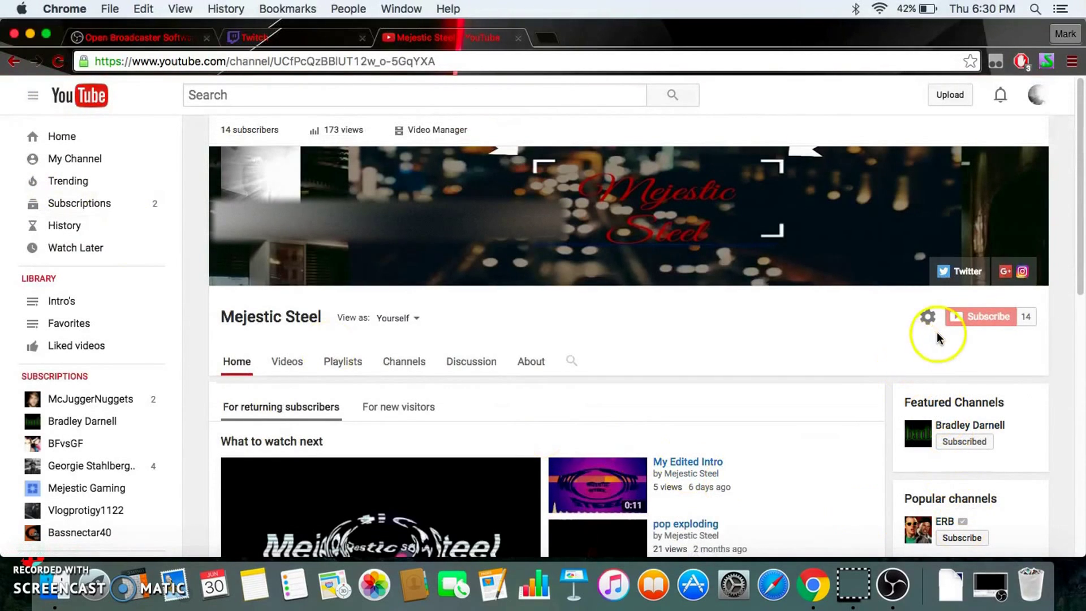
{"action": "triple_click", "coordinate": [938, 338]}
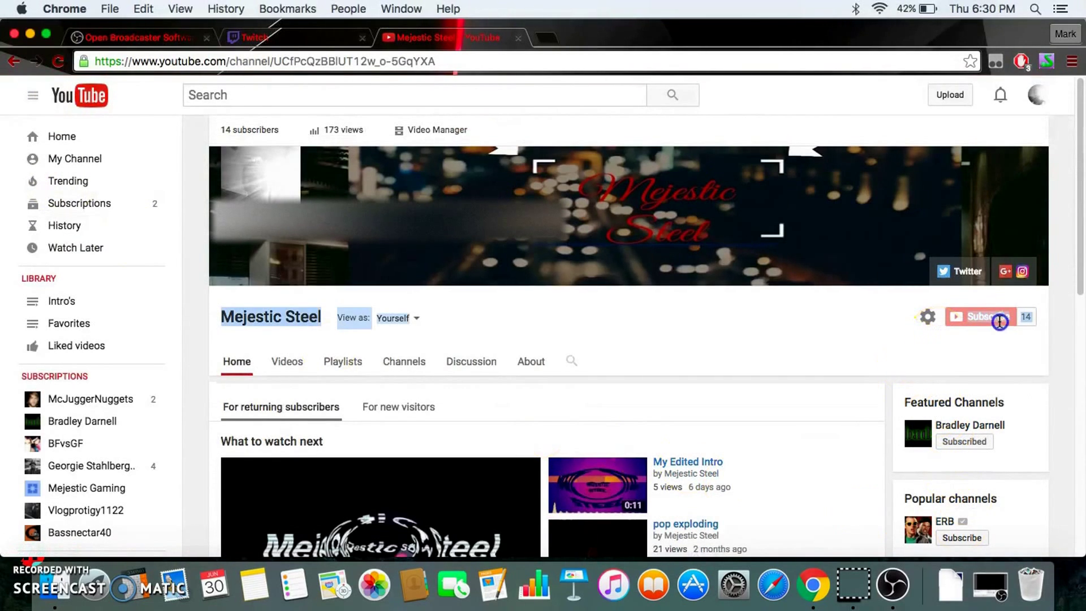
{"action": "left_click", "coordinate": [733, 330]}
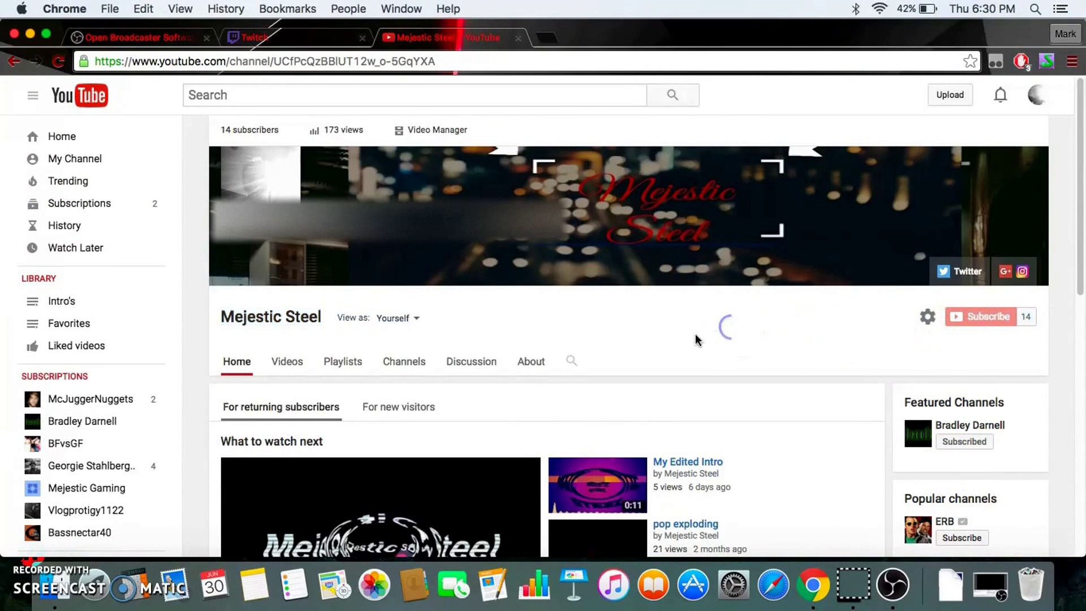
{"action": "mouse_move", "coordinate": [557, 272]}
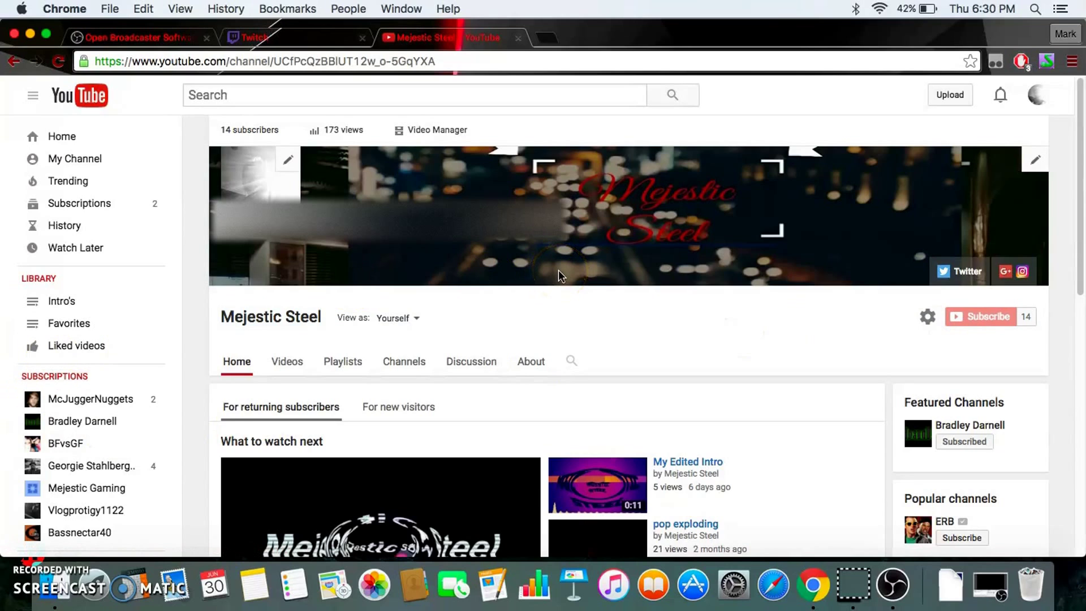